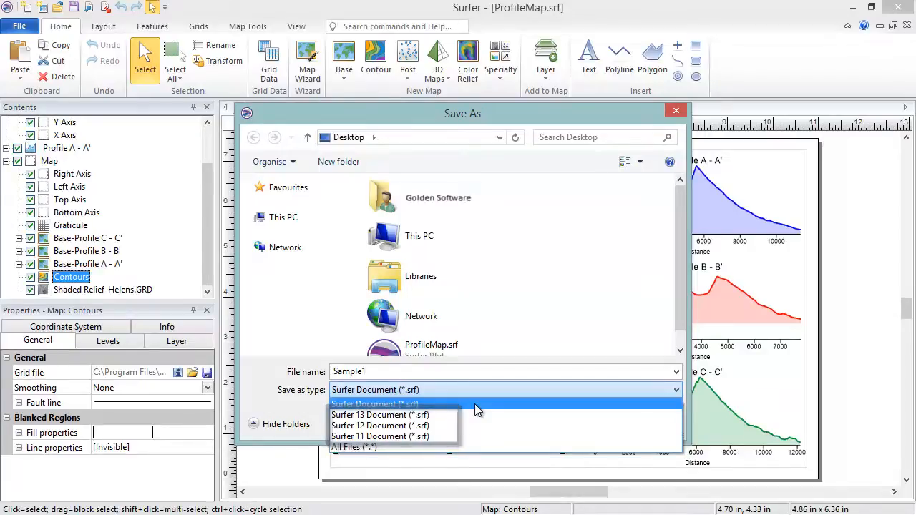
- Save the project to the desktop as Sample1 in the current Surfer Document (*.srf) format
{"action": "left_click", "coordinate": [474, 403]}
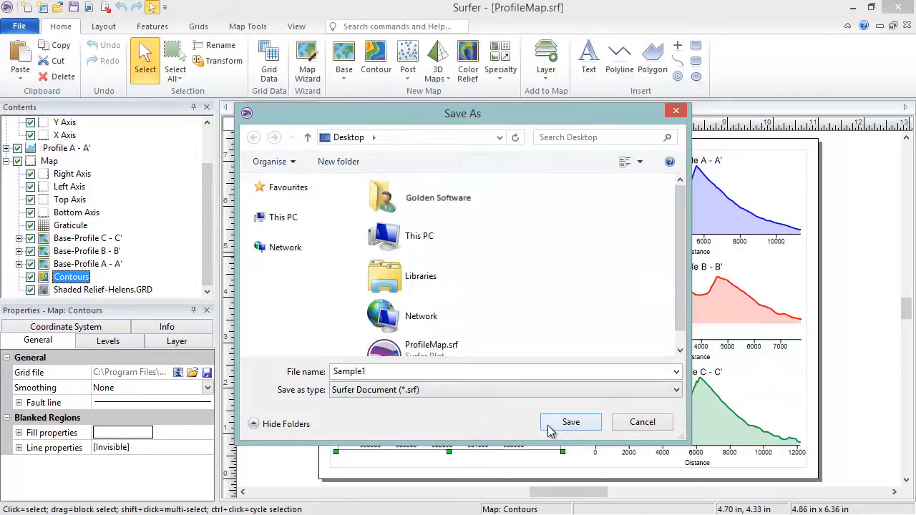
{"action": "left_click", "coordinate": [571, 423]}
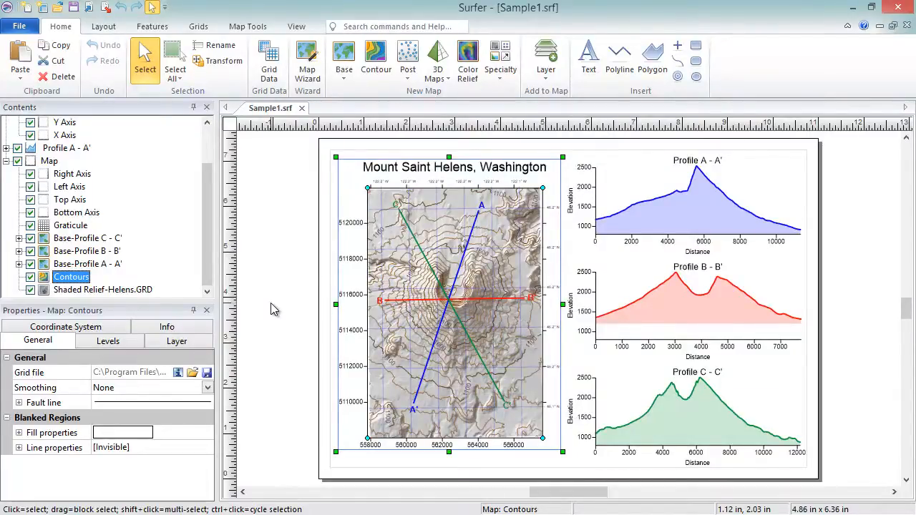
- Start exporting the map document to the desktop as Sample1 in TIF Tagged Image format, proceeding to the export options
{"action": "left_click", "coordinate": [33, 162]}
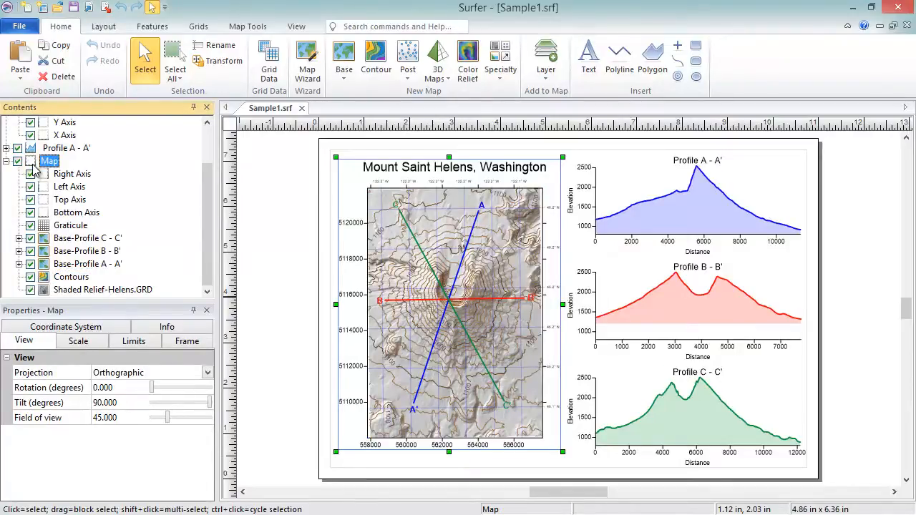
{"action": "left_click", "coordinate": [20, 26]}
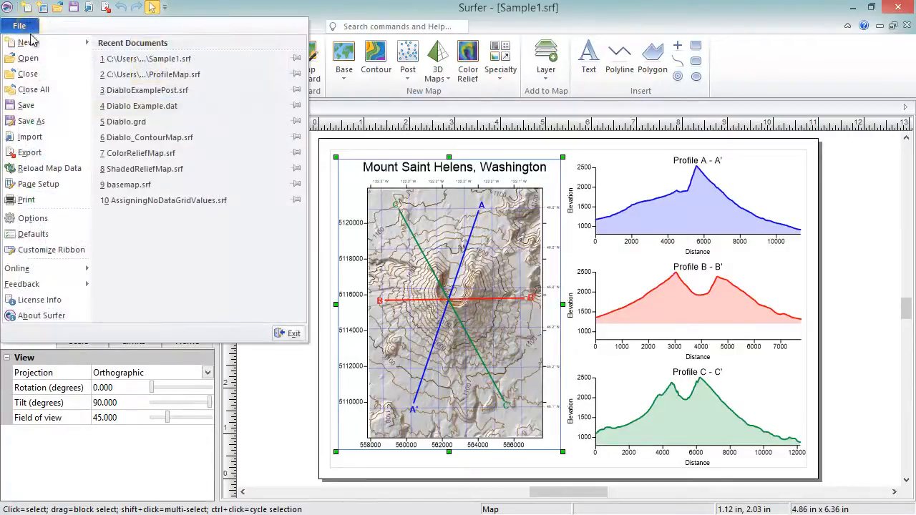
{"action": "left_click", "coordinate": [63, 157]}
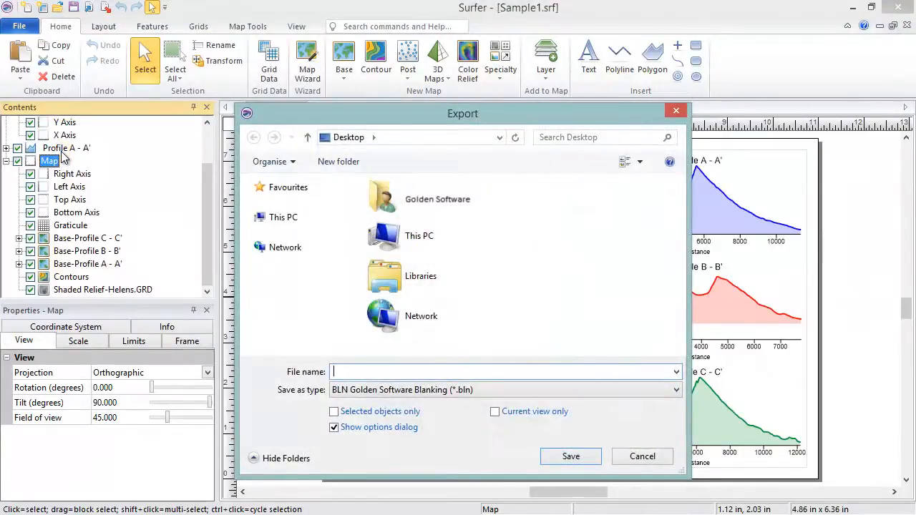
{"action": "type", "text": "Sample1"}
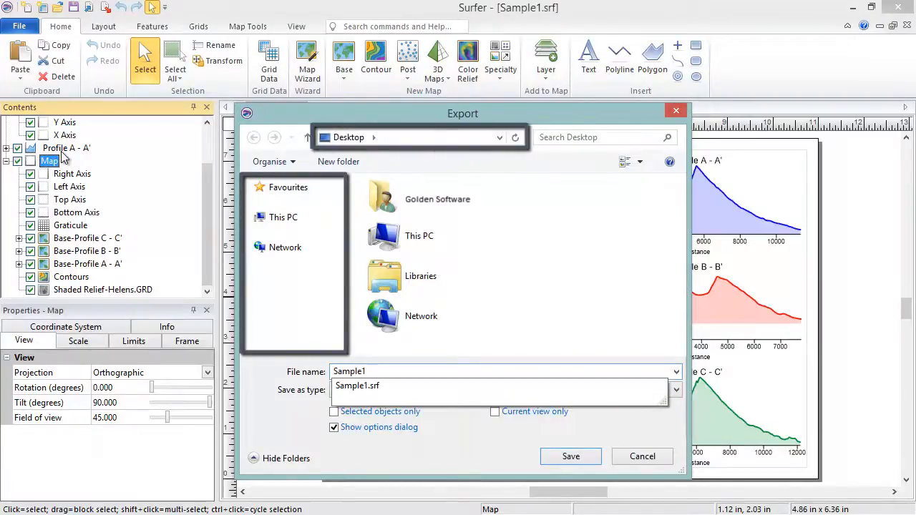
{"action": "left_click", "coordinate": [299, 393]}
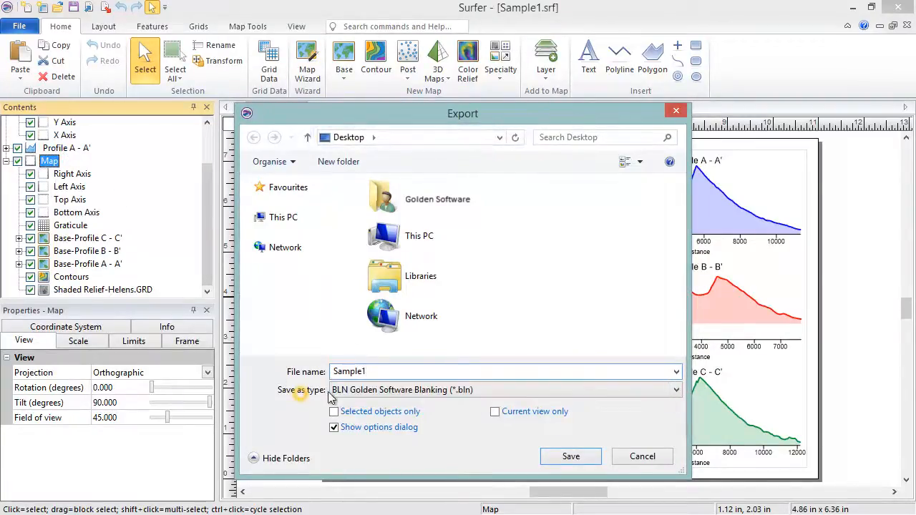
{"action": "left_click", "coordinate": [362, 393]}
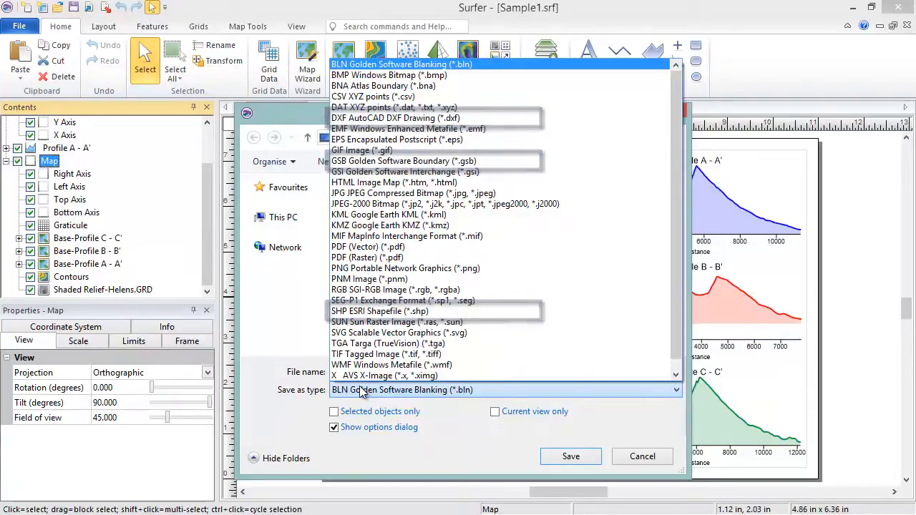
{"action": "left_click", "coordinate": [475, 355]}
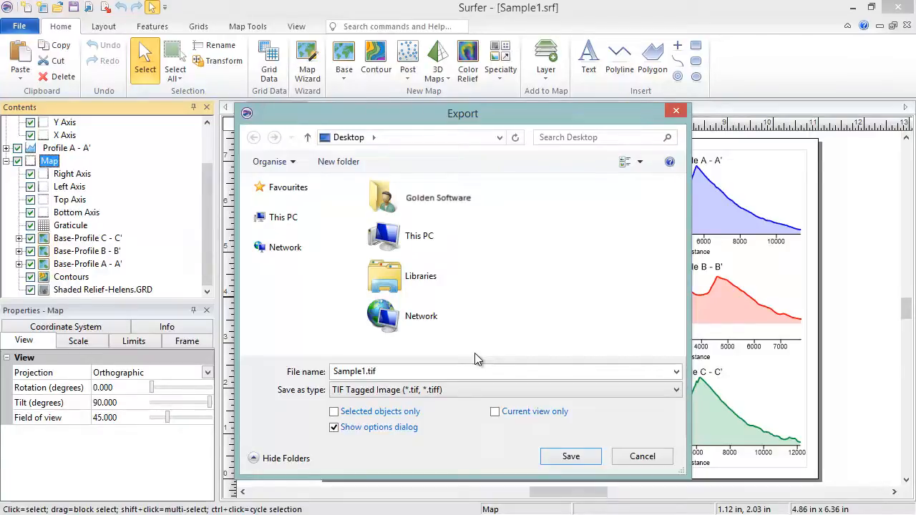
{"action": "left_click", "coordinate": [570, 458]}
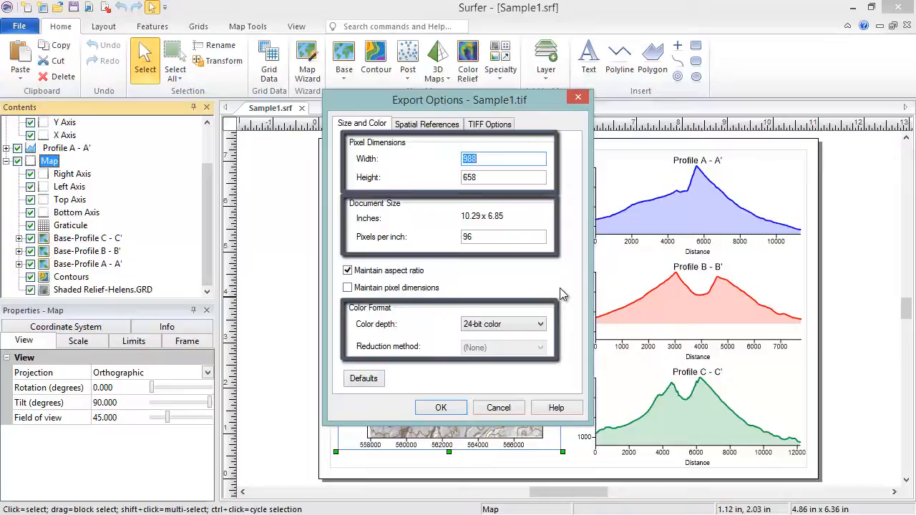
- Export the TIF with spatial references in the internal file format and an ESRI World file, without the GS Reference (Version 2) file
{"action": "left_click", "coordinate": [452, 128]}
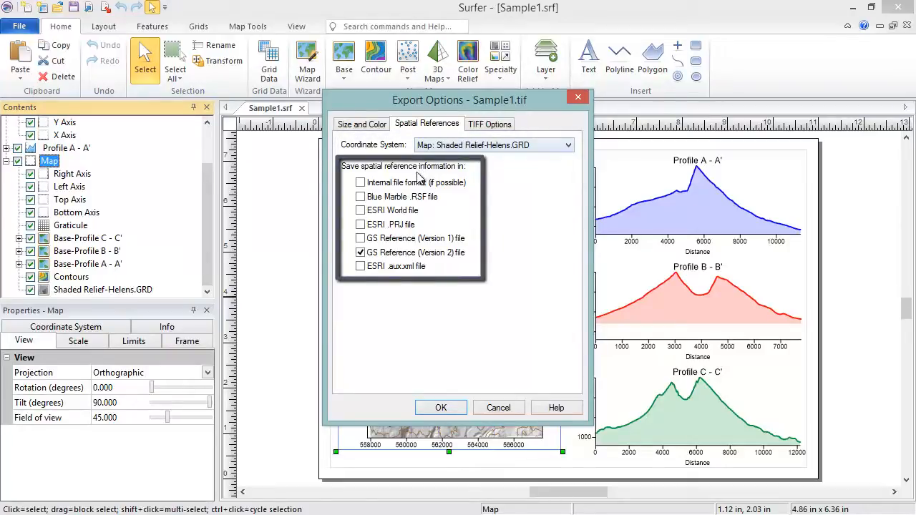
{"action": "left_click", "coordinate": [360, 183]}
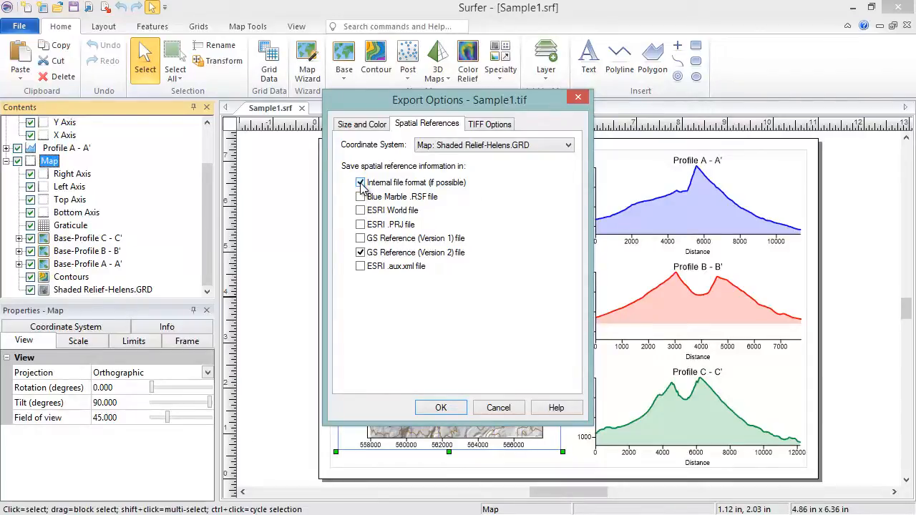
{"action": "left_click", "coordinate": [361, 211]}
{"action": "left_click", "coordinate": [361, 253]}
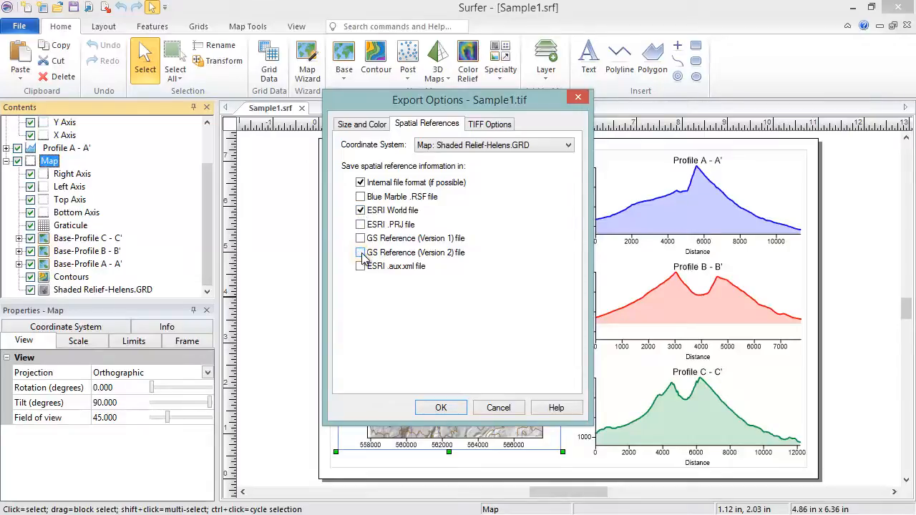
{"action": "left_click", "coordinate": [512, 132]}
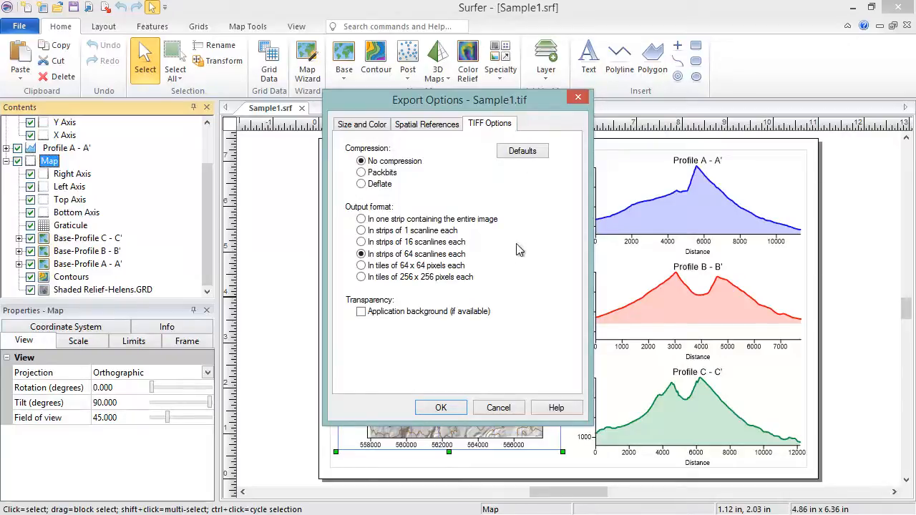
{"action": "left_click", "coordinate": [465, 409]}
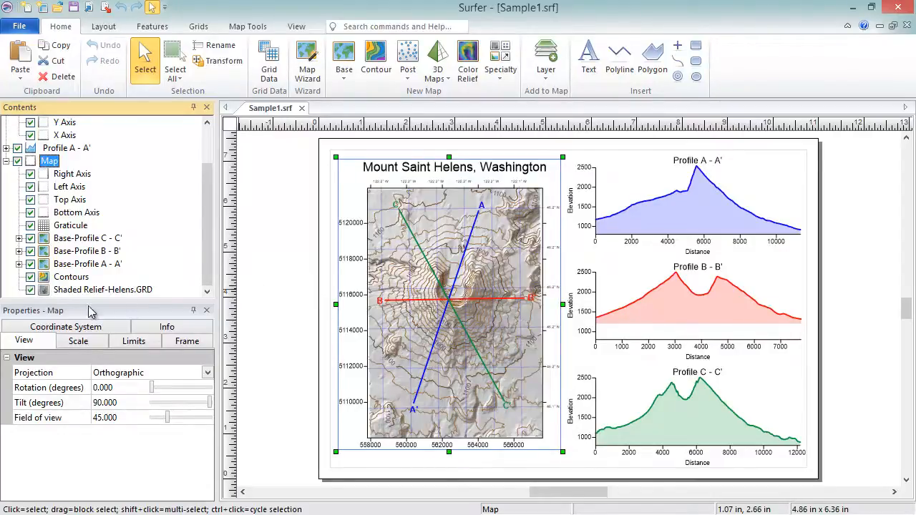
- Export the map's Contours layer to the desktop as Sample1 in AutoCAD DXF format
{"action": "left_click", "coordinate": [45, 279]}
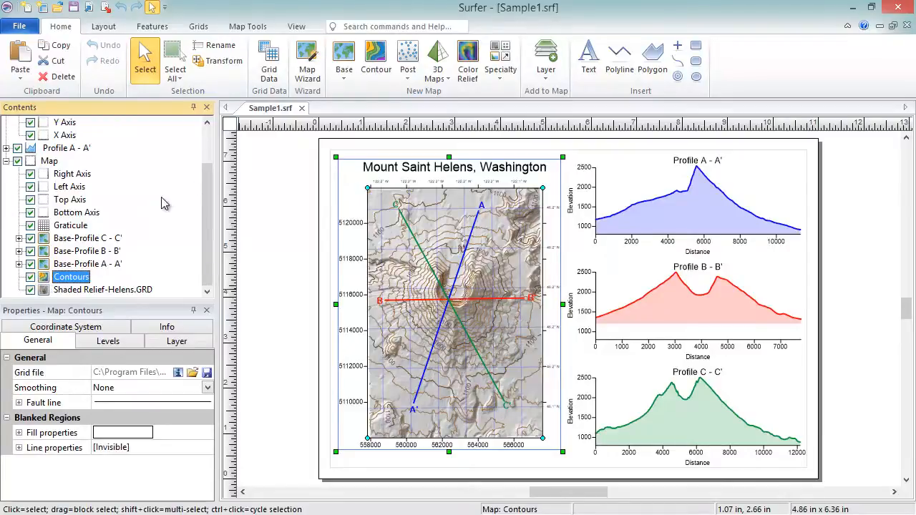
{"action": "left_click", "coordinate": [245, 29]}
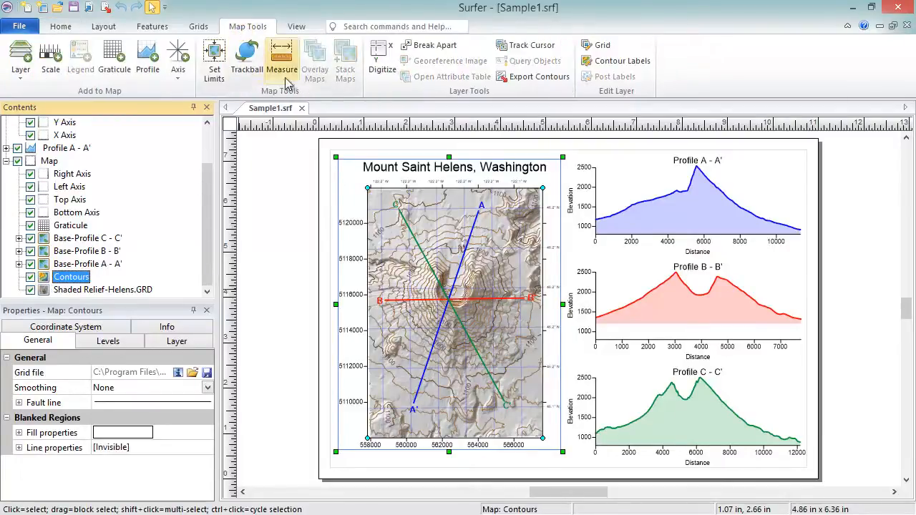
{"action": "left_click", "coordinate": [541, 77]}
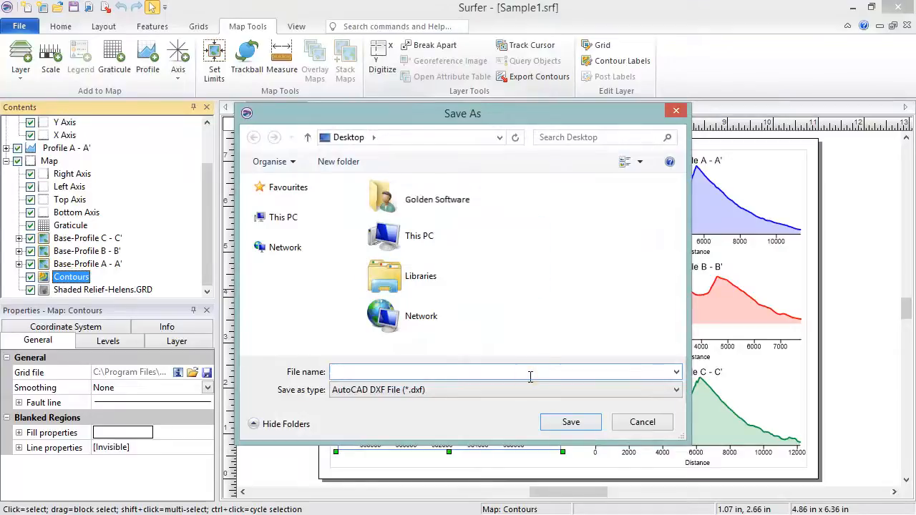
{"action": "type", "text": "Sample1"}
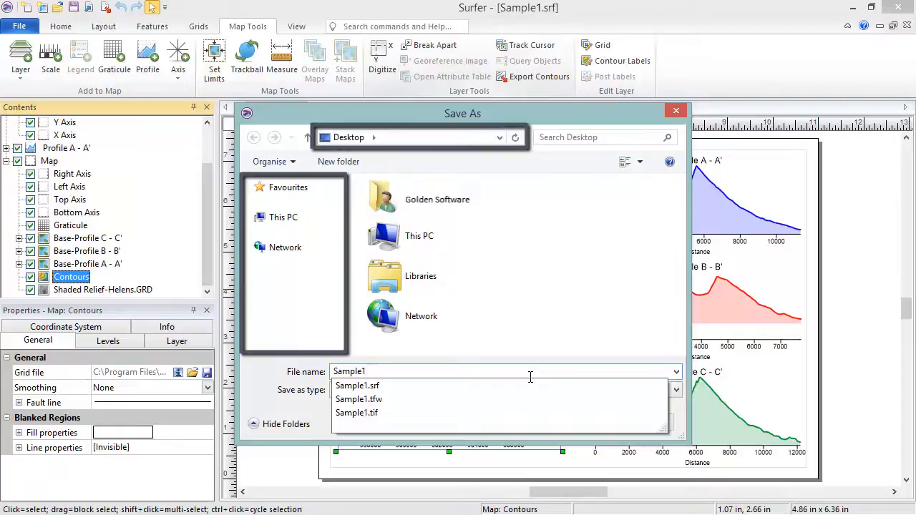
{"action": "left_click", "coordinate": [677, 391]}
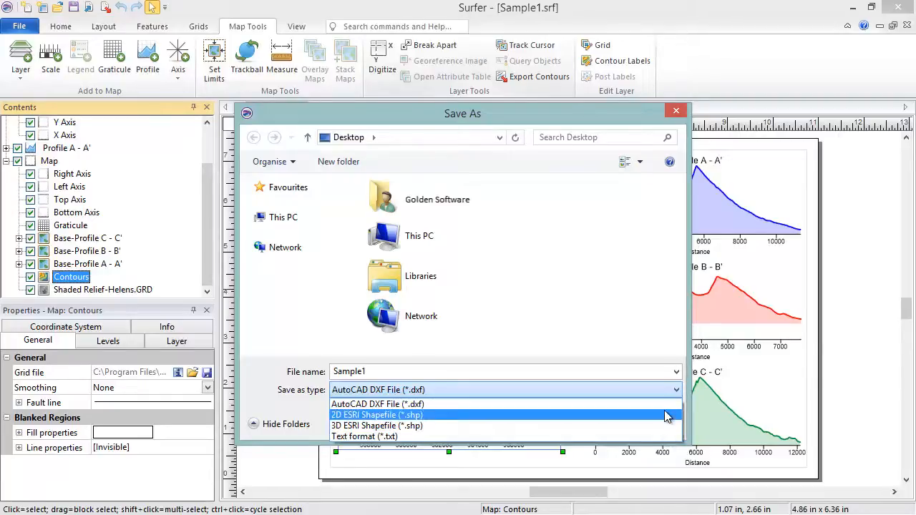
{"action": "left_click", "coordinate": [665, 405]}
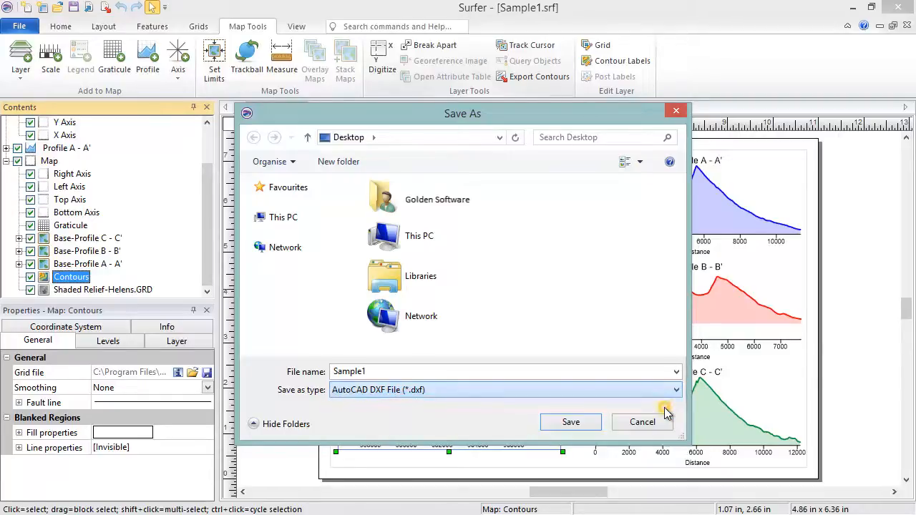
{"action": "left_click", "coordinate": [571, 423]}
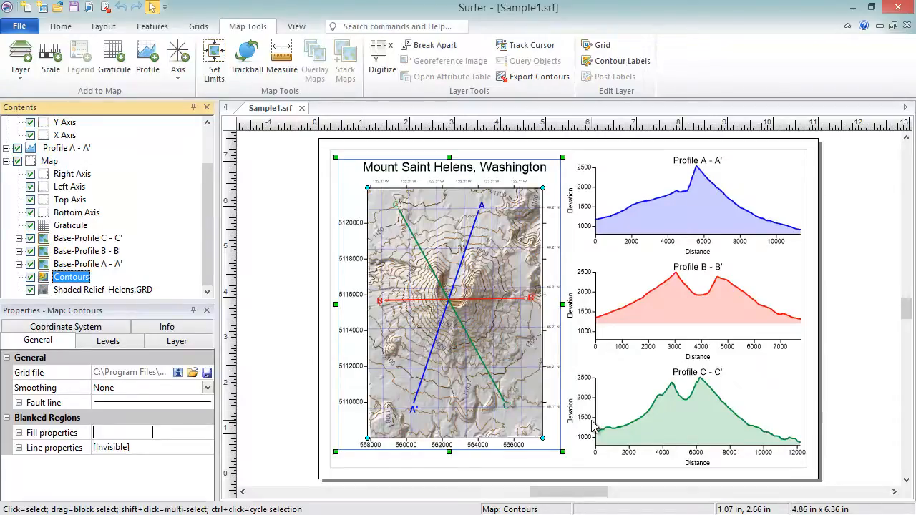
- Create a new base map from Sample1.dxf, accepting the default DXF import options
{"action": "left_click", "coordinate": [61, 26]}
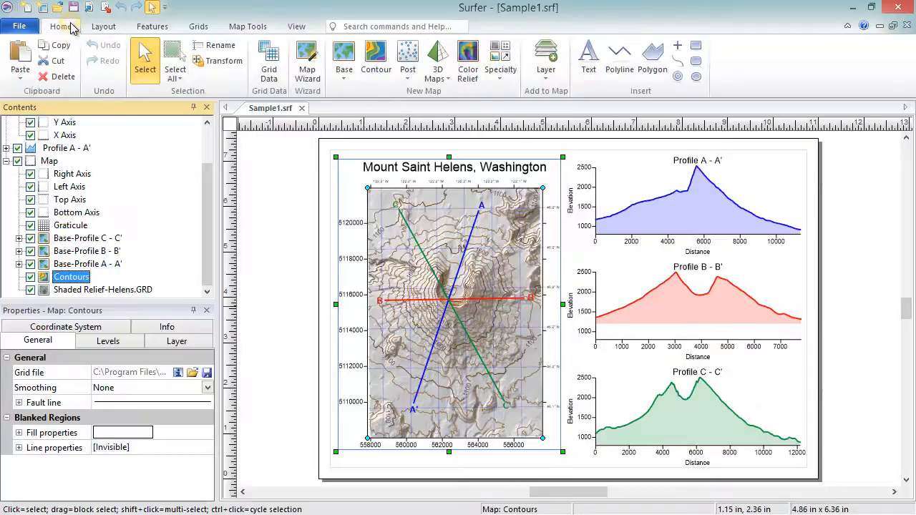
{"action": "left_click", "coordinate": [344, 71]}
{"action": "left_click", "coordinate": [373, 100]}
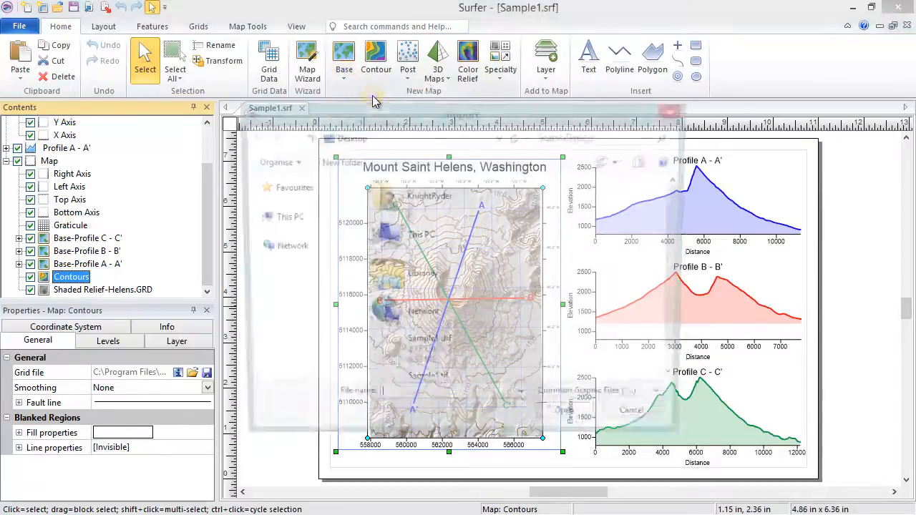
{"action": "left_click", "coordinate": [430, 354]}
{"action": "left_click", "coordinate": [559, 425]}
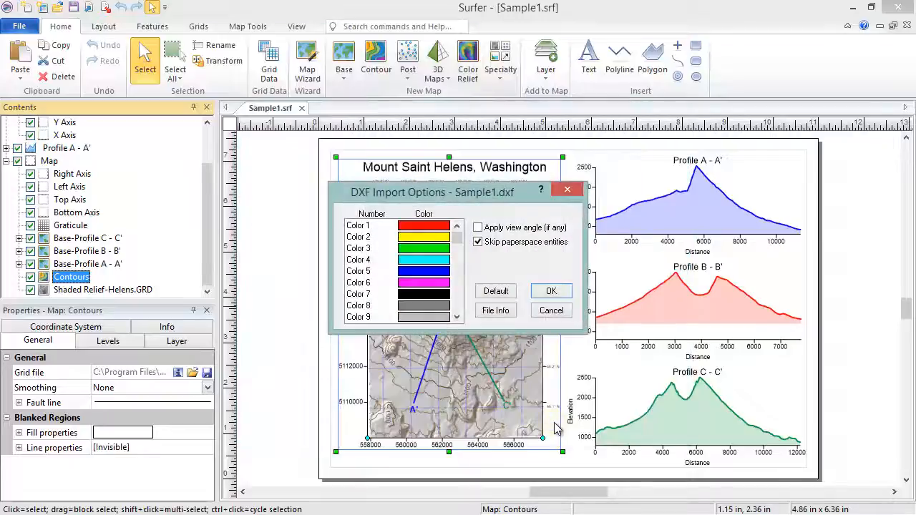
{"action": "left_click", "coordinate": [553, 291]}
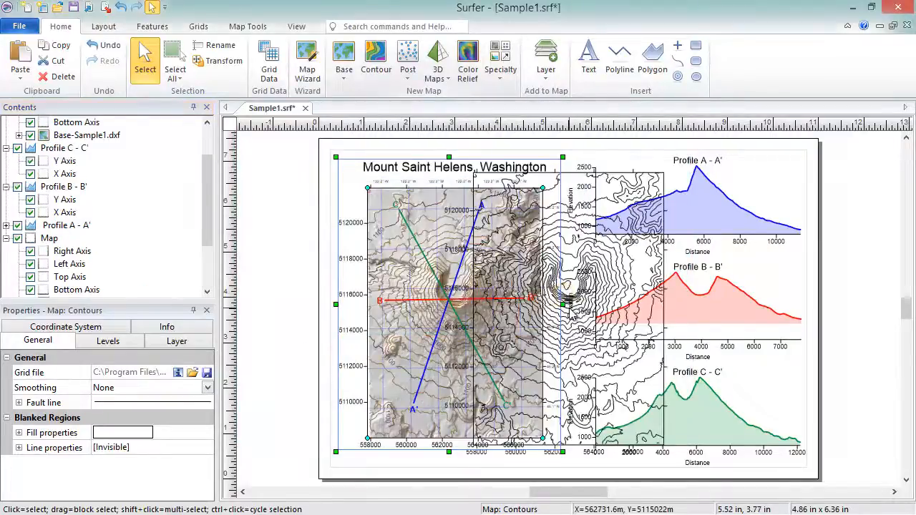
- Move the new base map off the page beside the original map and display the attribute information of one contour polygon
{"action": "left_click_drag", "start_coordinate": [572, 322], "coordinate": [282, 333]}
{"action": "key", "text": "ctrl+l"}
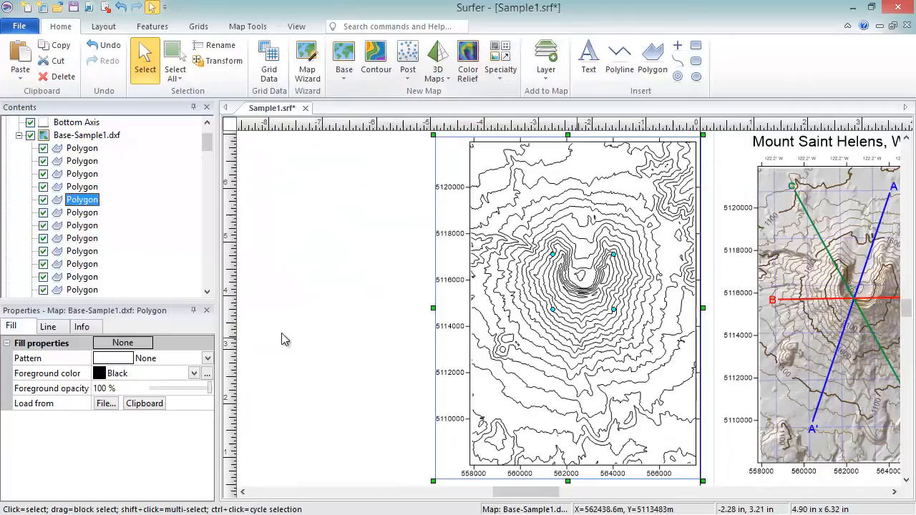
{"action": "left_click", "coordinate": [62, 213]}
{"action": "left_click", "coordinate": [102, 326]}
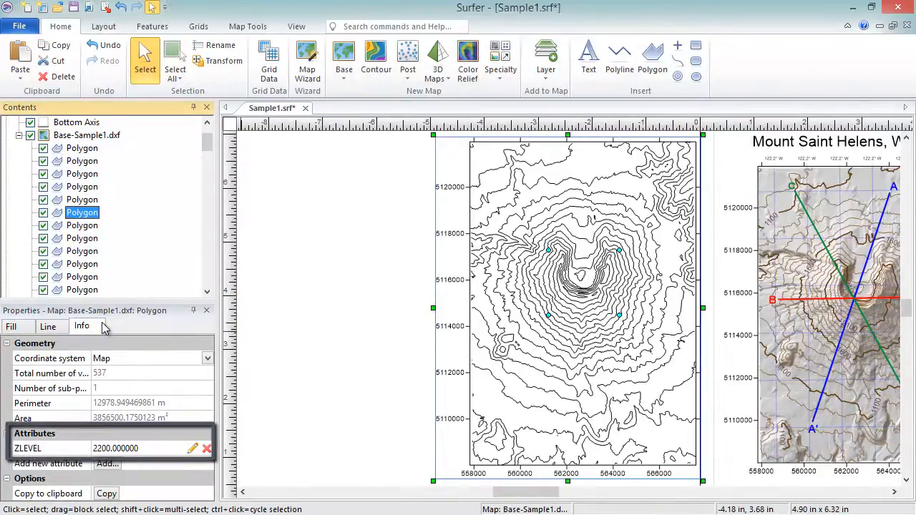
- Collapse the base map made from Sample1.dxf in the object tree and hide it
{"action": "left_click_drag", "start_coordinate": [206, 143], "coordinate": [205, 131]}
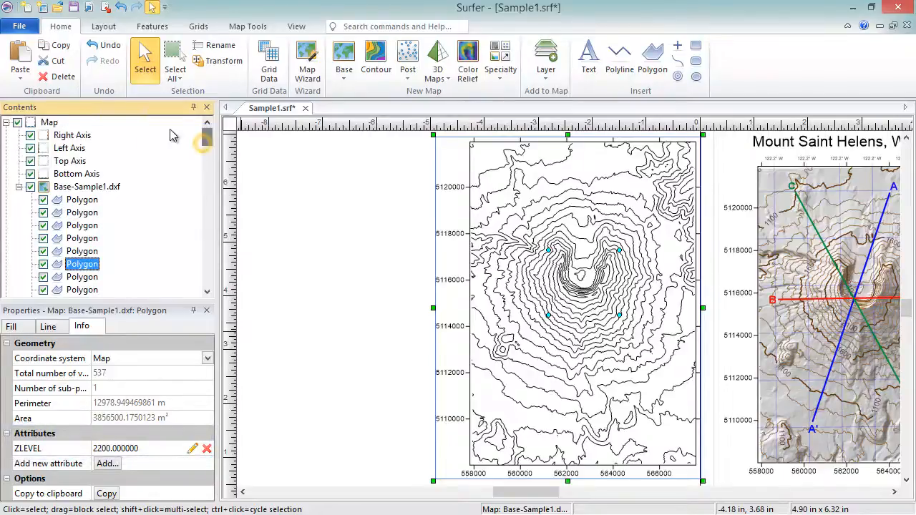
{"action": "left_click", "coordinate": [6, 124]}
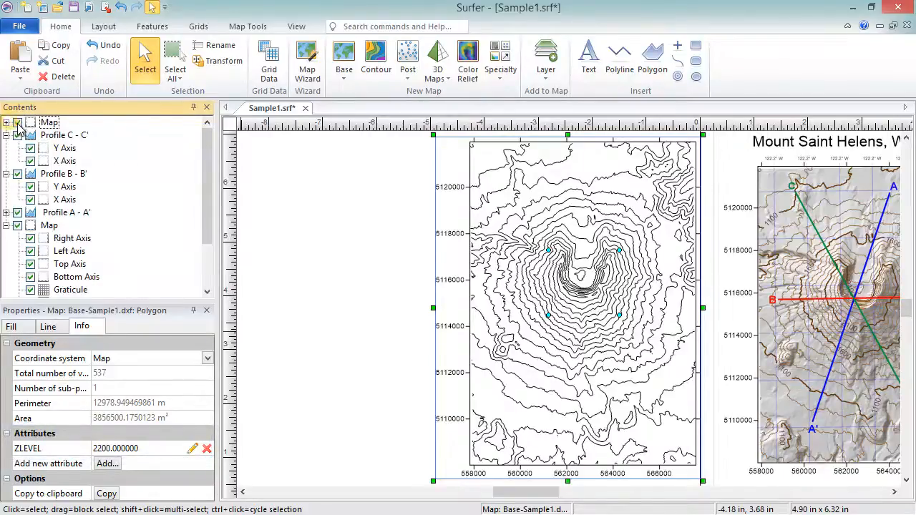
{"action": "left_click", "coordinate": [17, 123]}
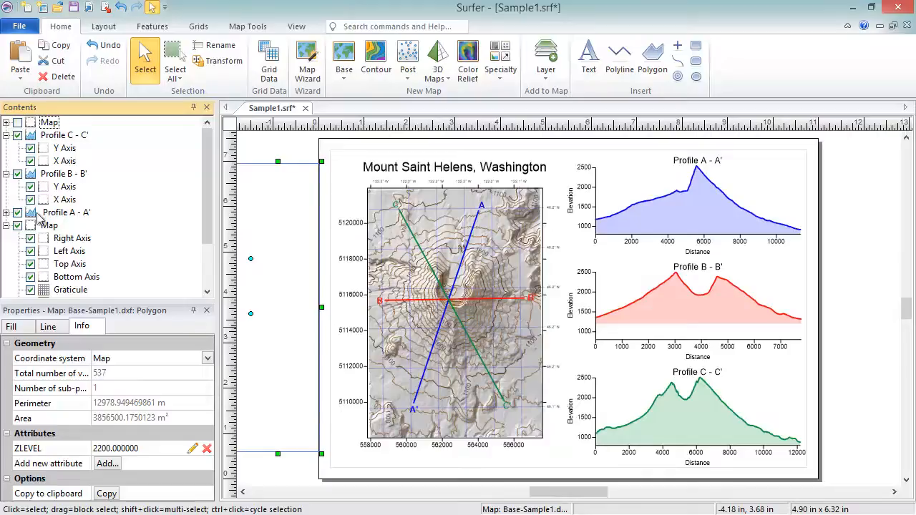
- Select the original Mount Saint Helens map and open the print settings
{"action": "left_click", "coordinate": [31, 226]}
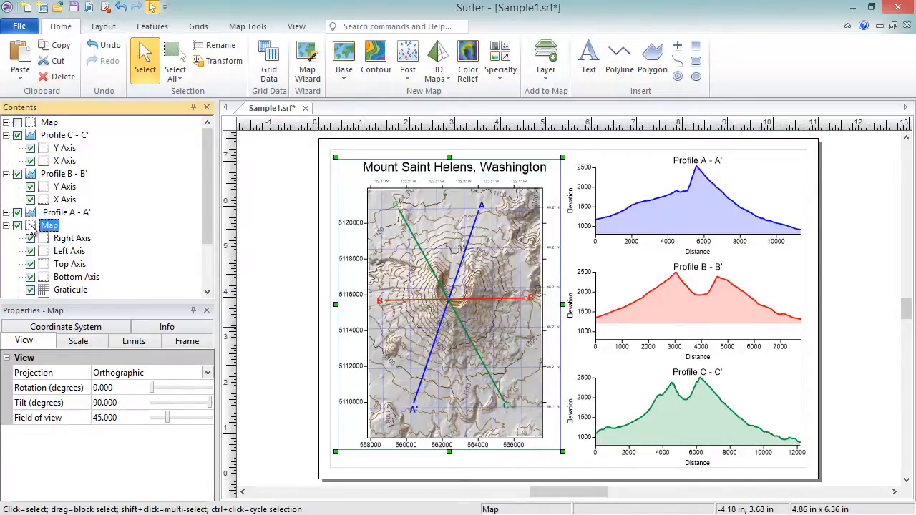
{"action": "left_click", "coordinate": [20, 33]}
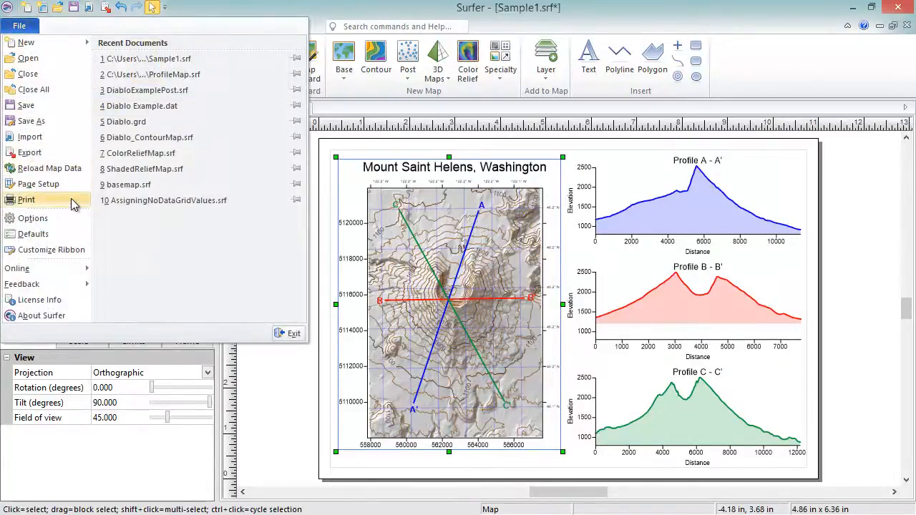
{"action": "key", "text": "Escape"}
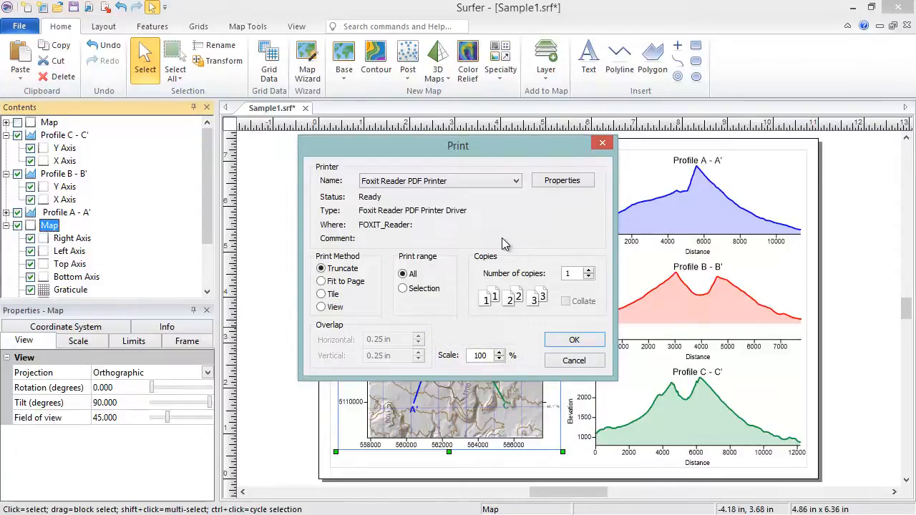
- Try the Fit to Page, Tile and View print methods, finishing with Truncate selected
{"action": "left_click", "coordinate": [326, 281]}
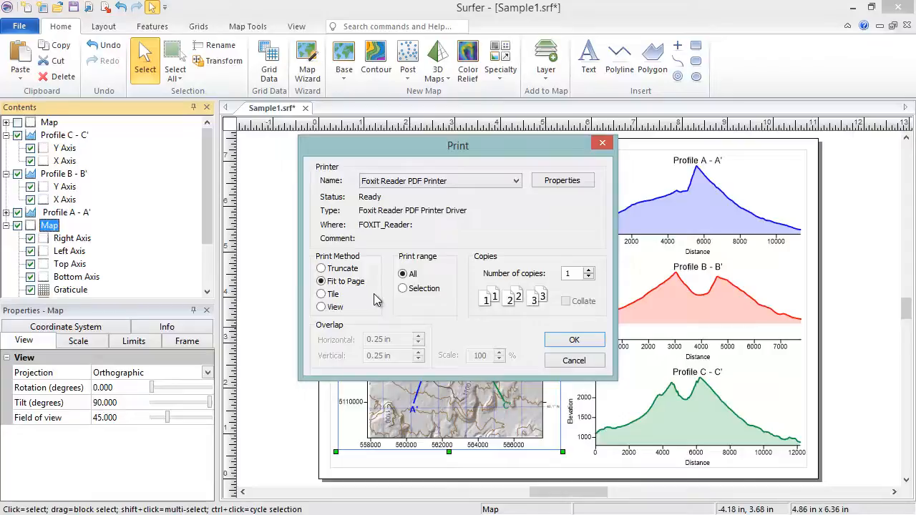
{"action": "left_click", "coordinate": [329, 295]}
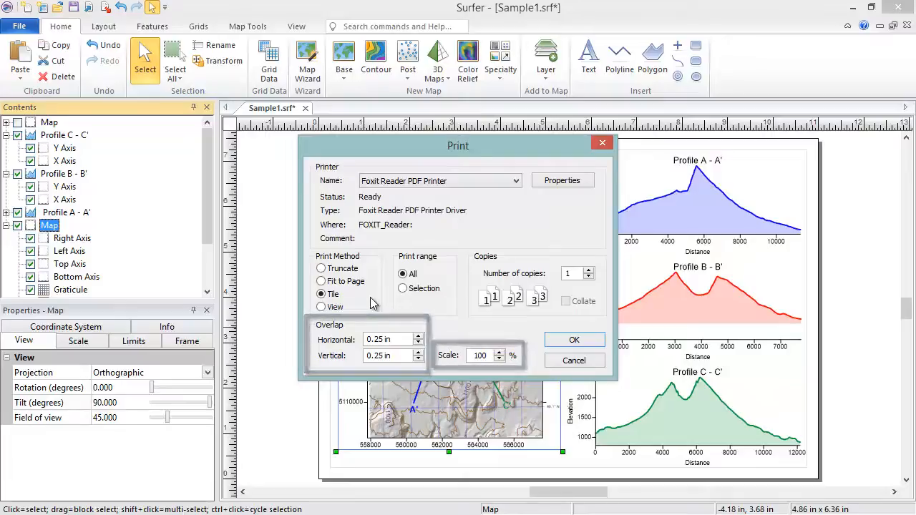
{"action": "left_click", "coordinate": [343, 307]}
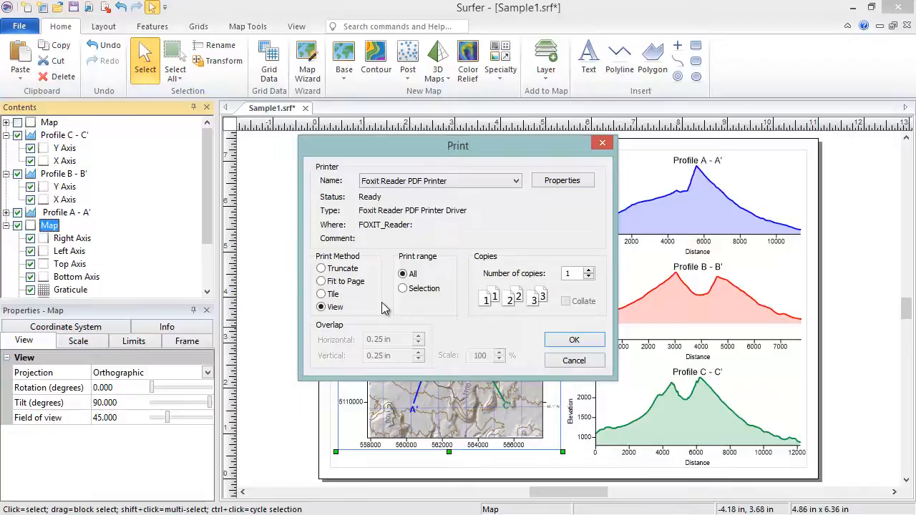
{"action": "left_click", "coordinate": [355, 270]}
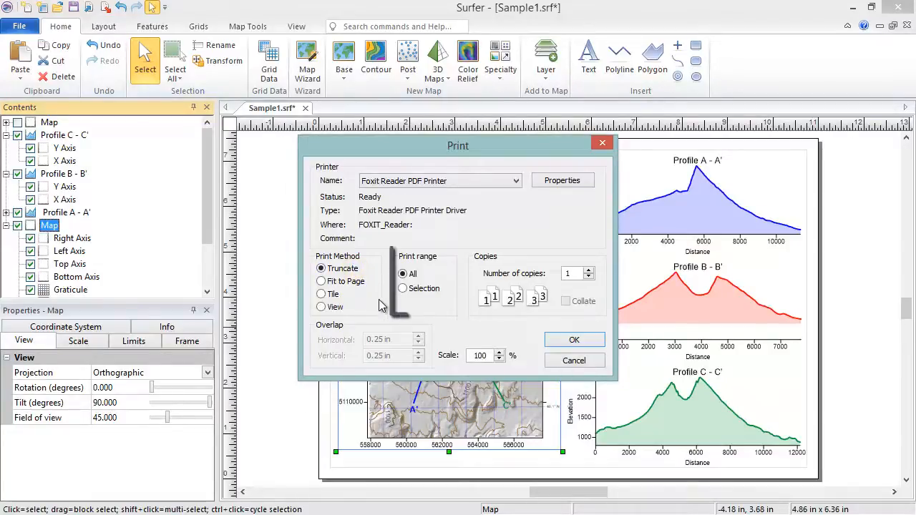